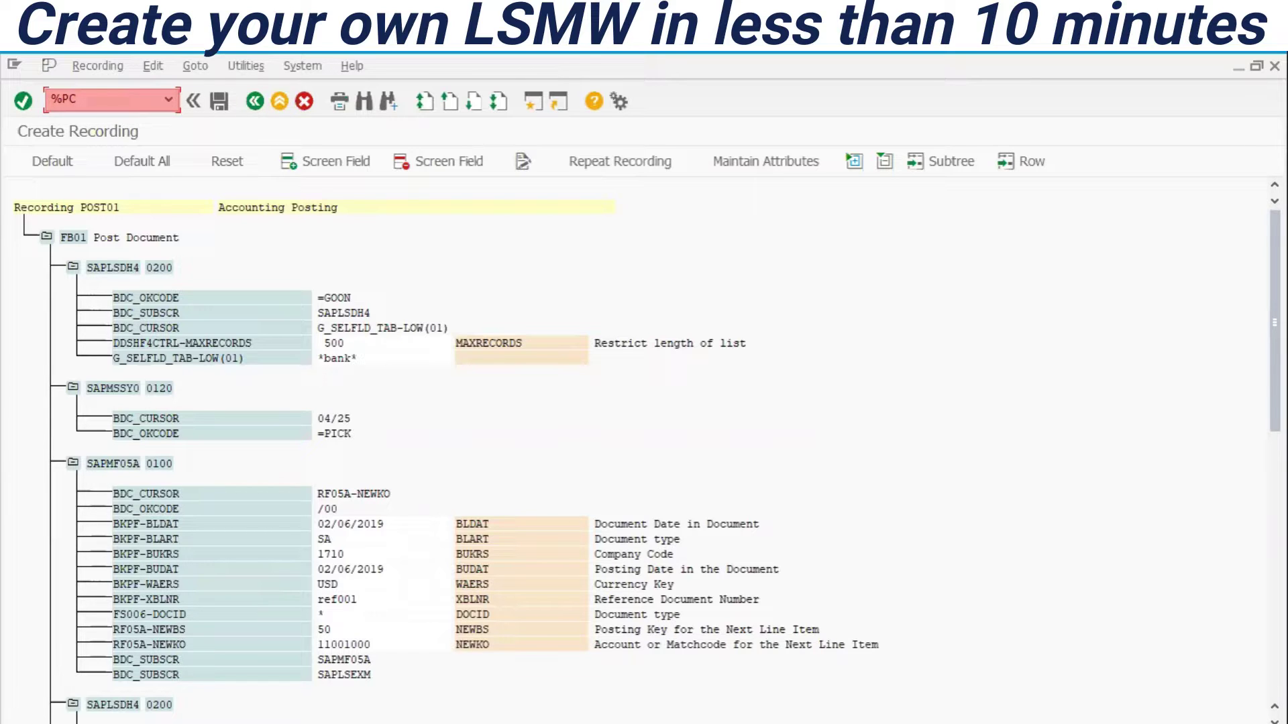
- Export the recorded field list as tab-separated text to Data_Sheet.XLS via %PC
key(Return)
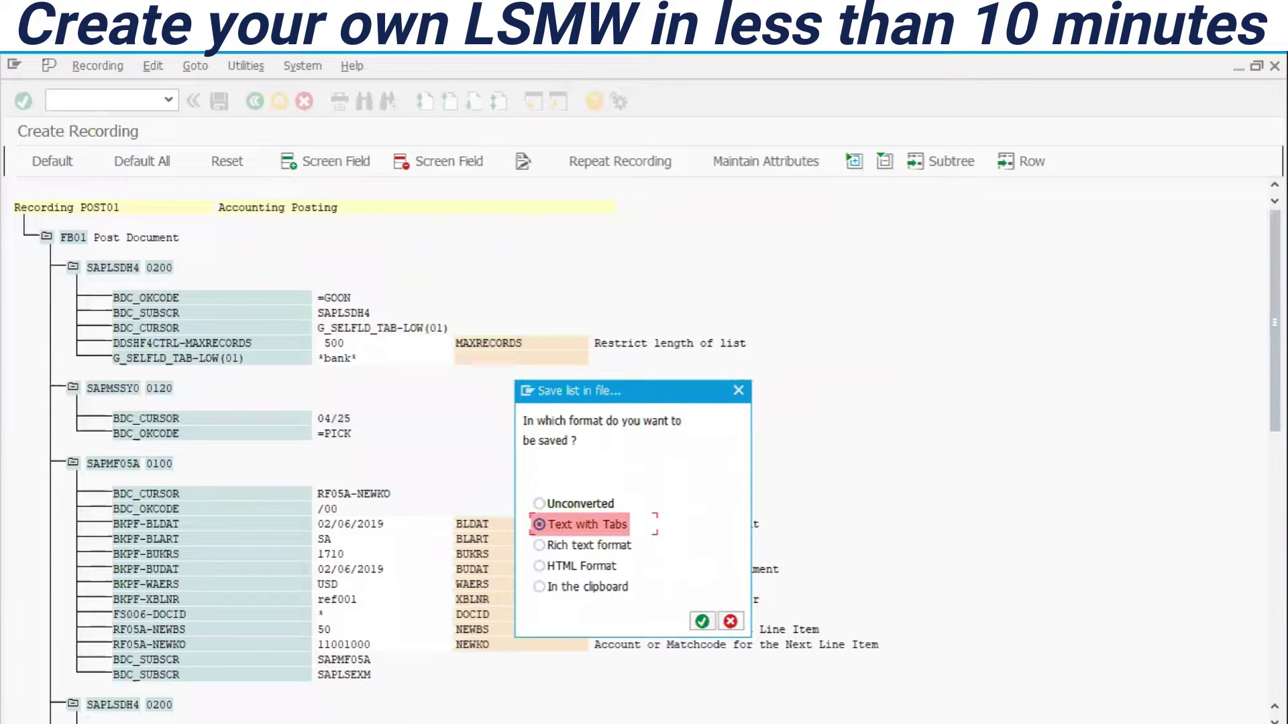
key(Return)
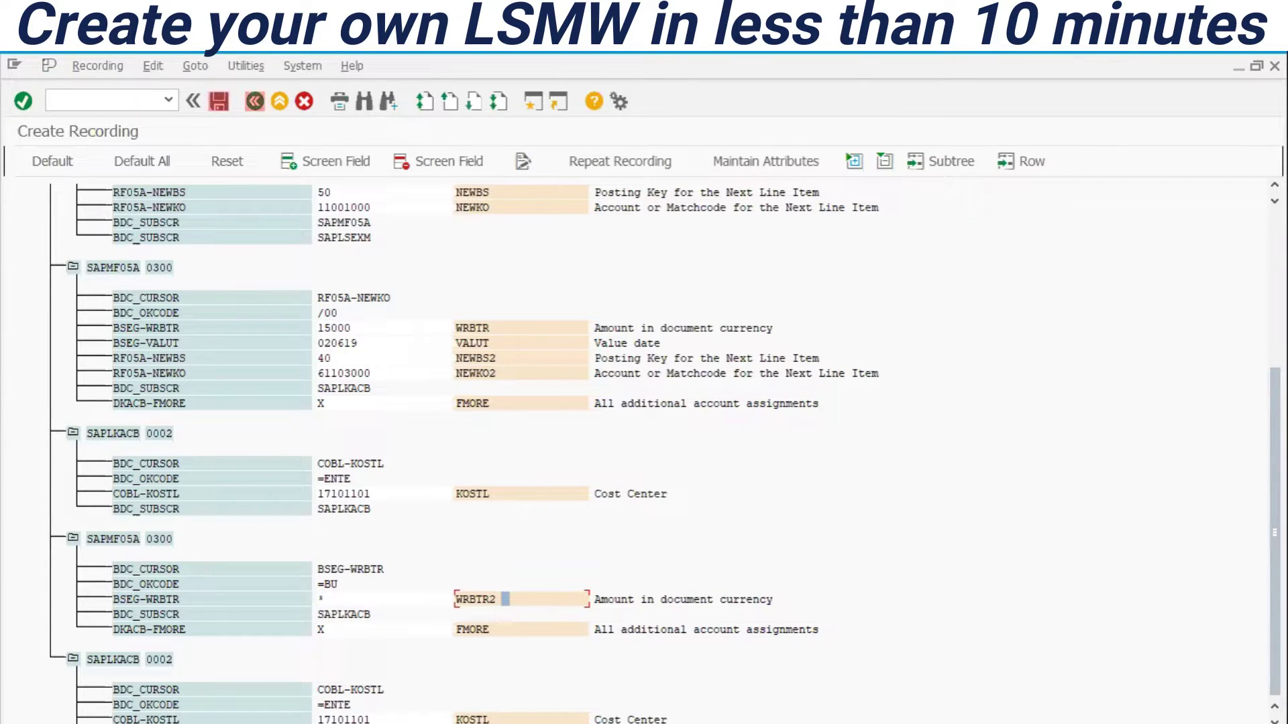
- Assign batch input recording POST01 in the object attributes and save them
key(F3)
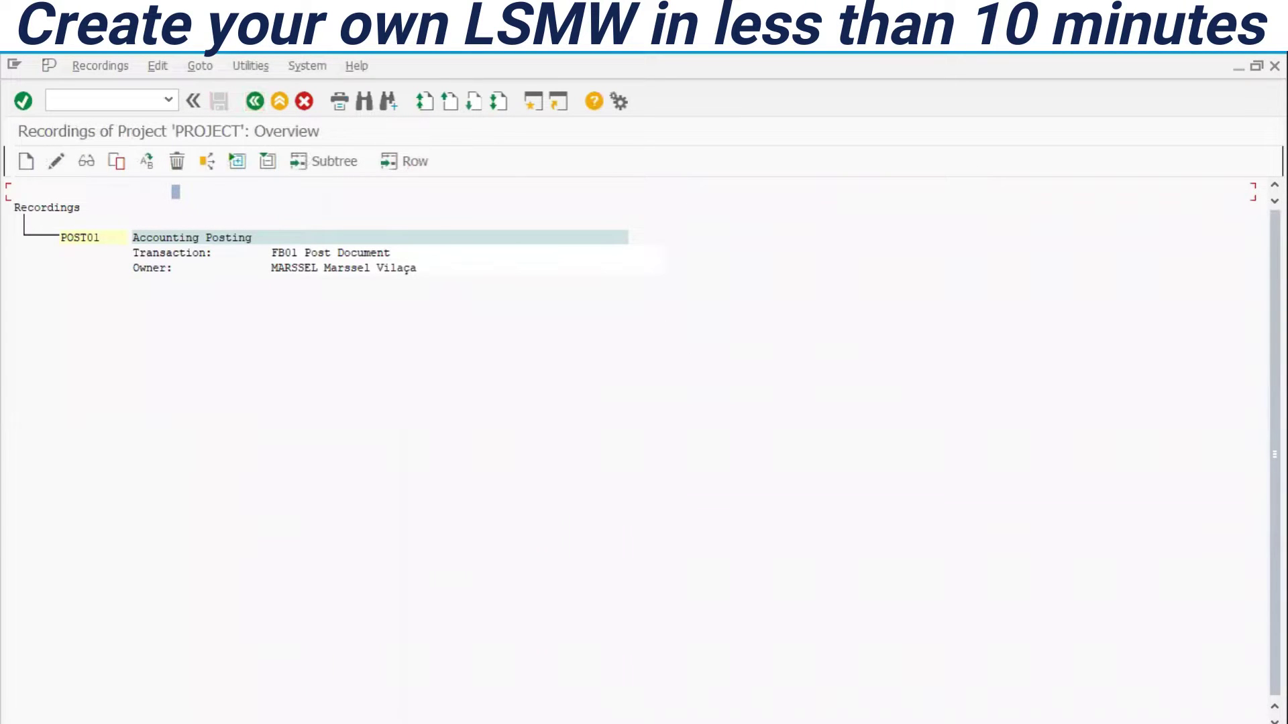
key(F3)
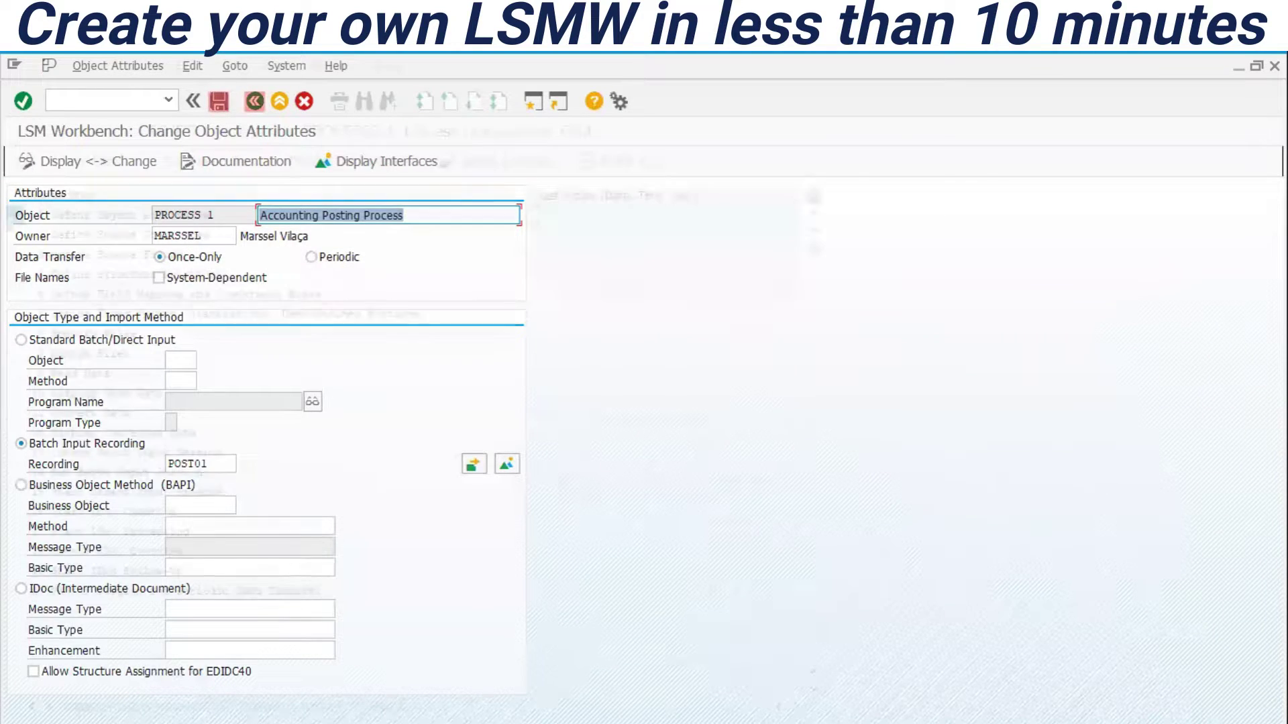
key(F3)
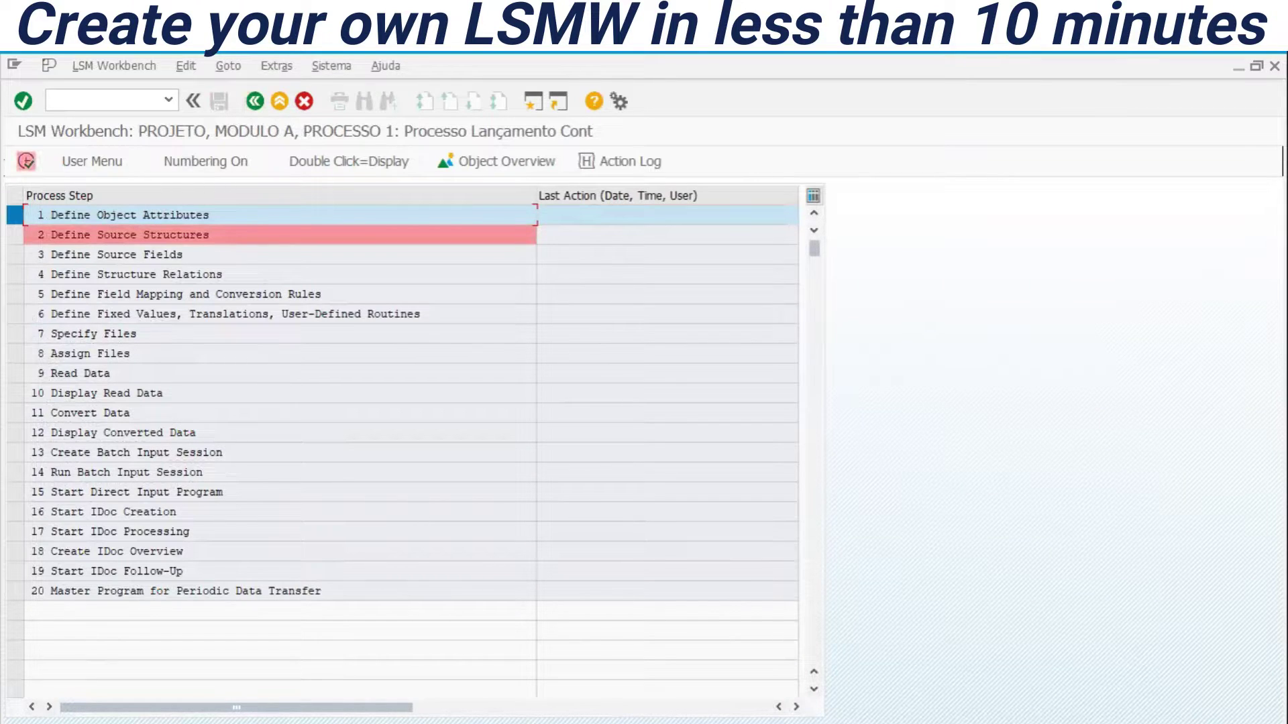
- Create source structure EXCEL_SHEET with the description 'Data Template'
key(F8)
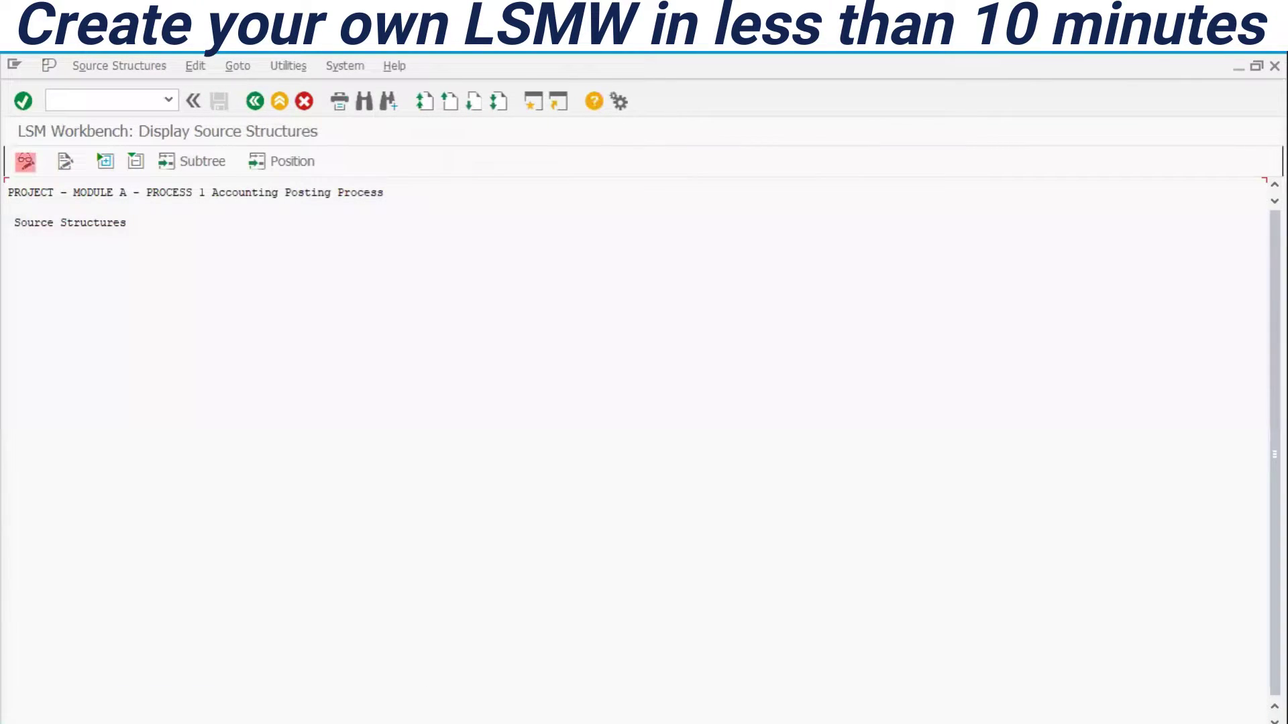
key(ctrl+F1)
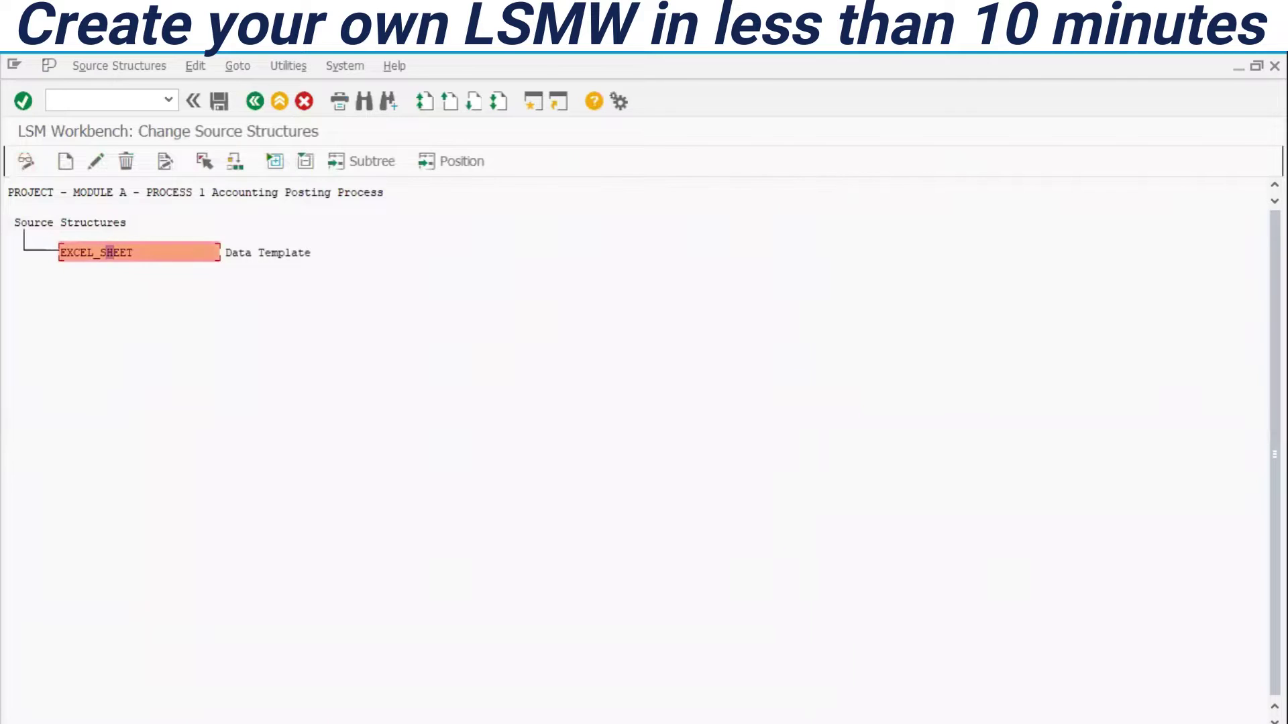
key(ctrl+F4)
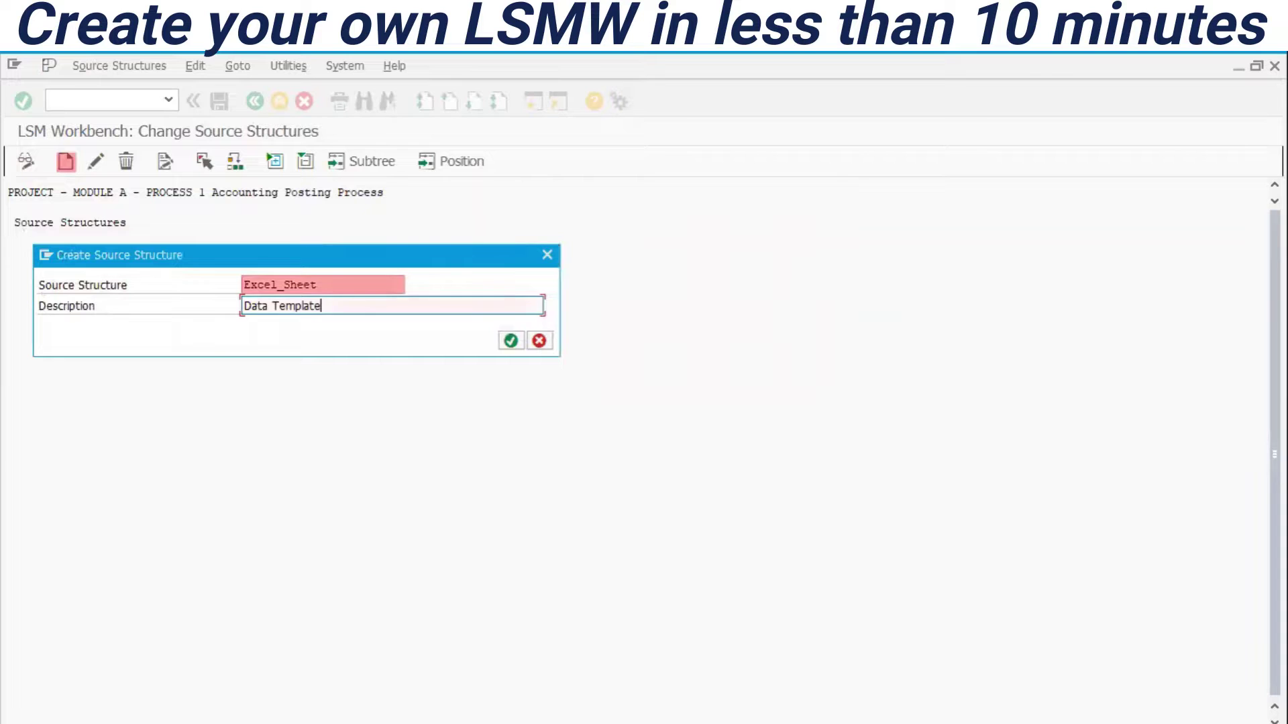
key(Return)
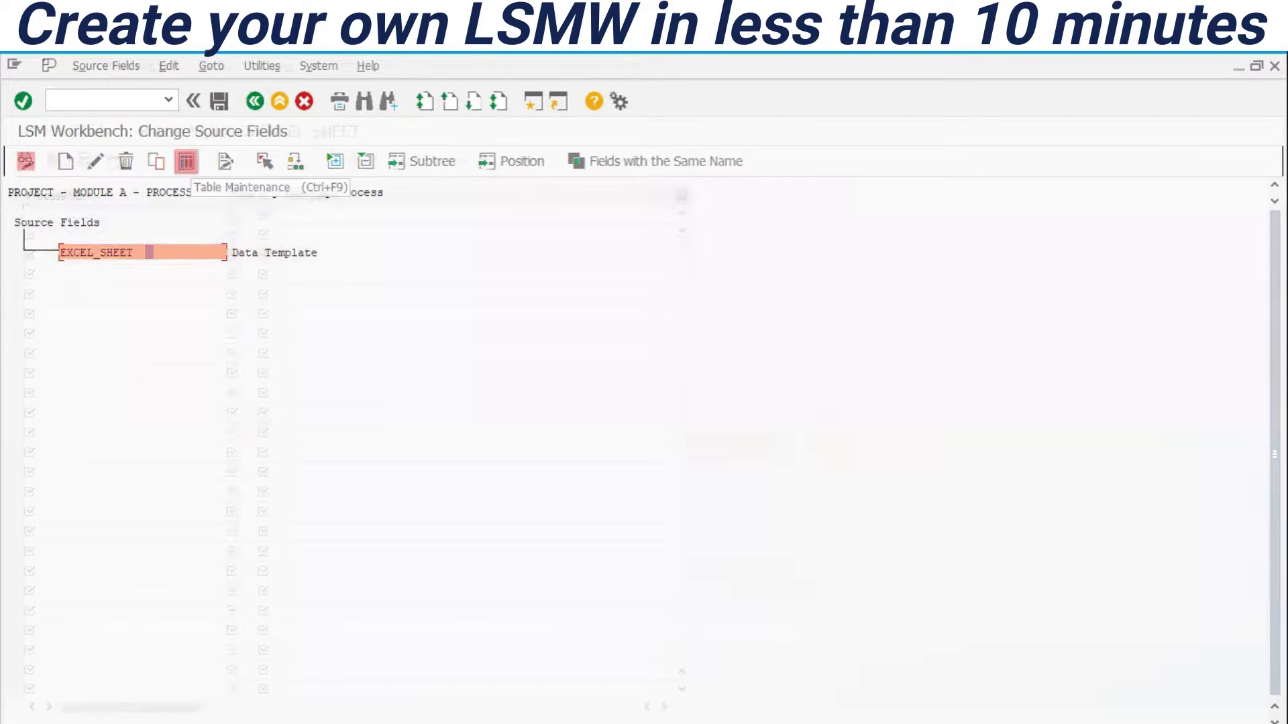
- Paste the 14 fields BLDAT through WRBTR2 from Excel into EXCEL_SHEET and save them
key(ctrl+F9)
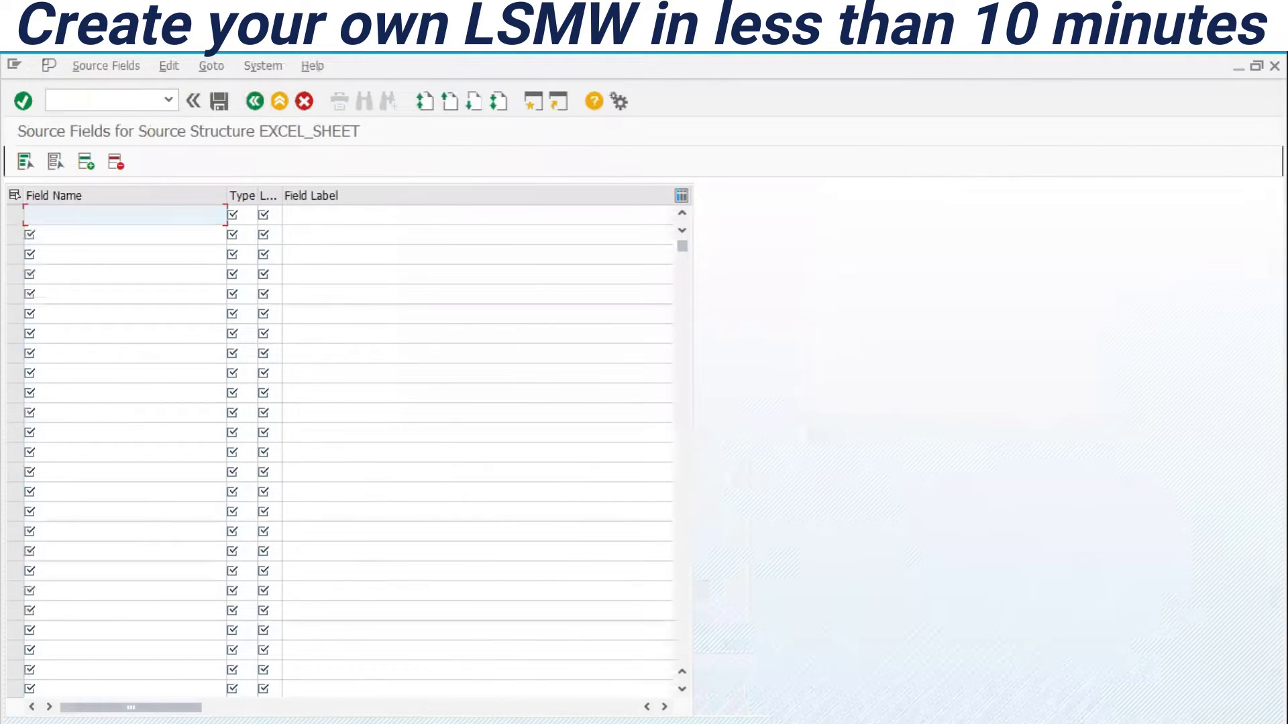
text(BLDAT	C	8	Document Date in Document BLART	C	2	Document type BUKRS	C	4	Company Code BUDAT	C	8	Posting Date in the Document WAERS	C	4	Currency Key XBLNR	C	16	Reference Document Number NEWBS	C	2	Posting Key for the Next Line Item NEWKO	C	10	Account or Matchcode for the Next Line Item WRBTR	C	13	Amount in document currency VALUT	C	8	Value date NEWBS2	C	2	Posting Key for the Next Line Item NEWKO2	C	10	Account or Matchcode for the Next Line Item KOSTL	C	10	Cost Center WRBTR2	C	13	Amount in document currency)
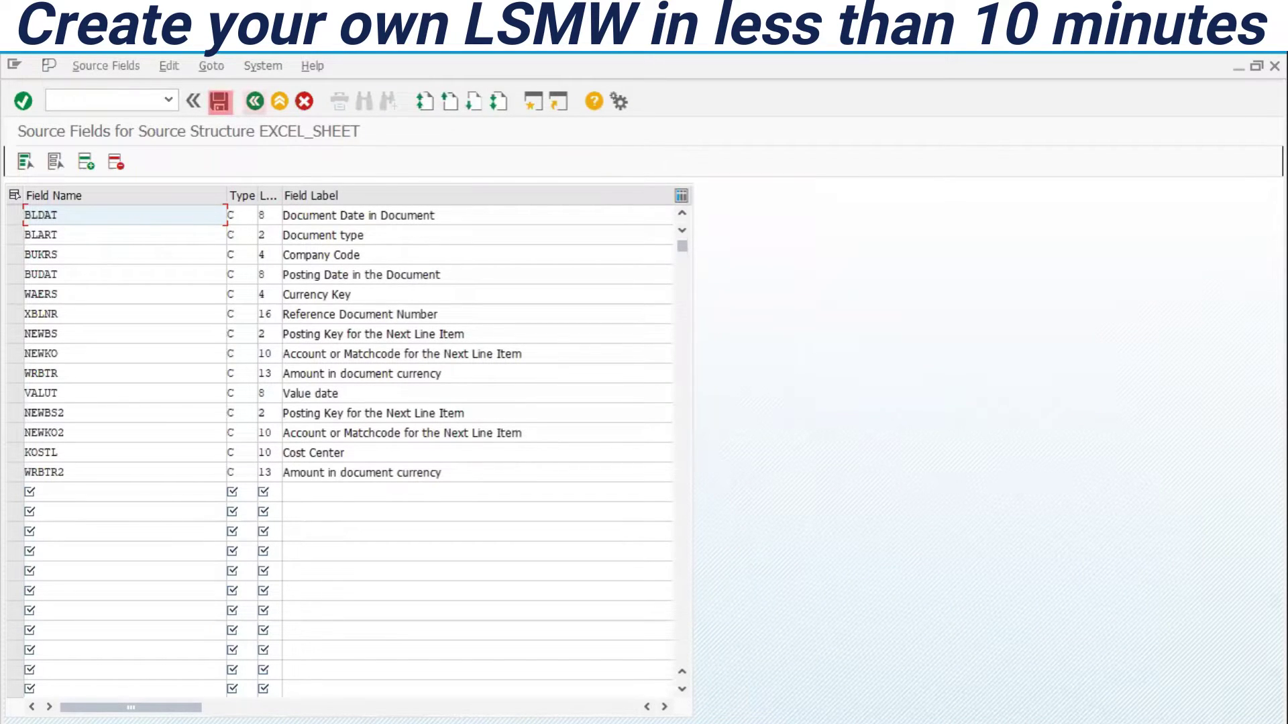
key(F3)
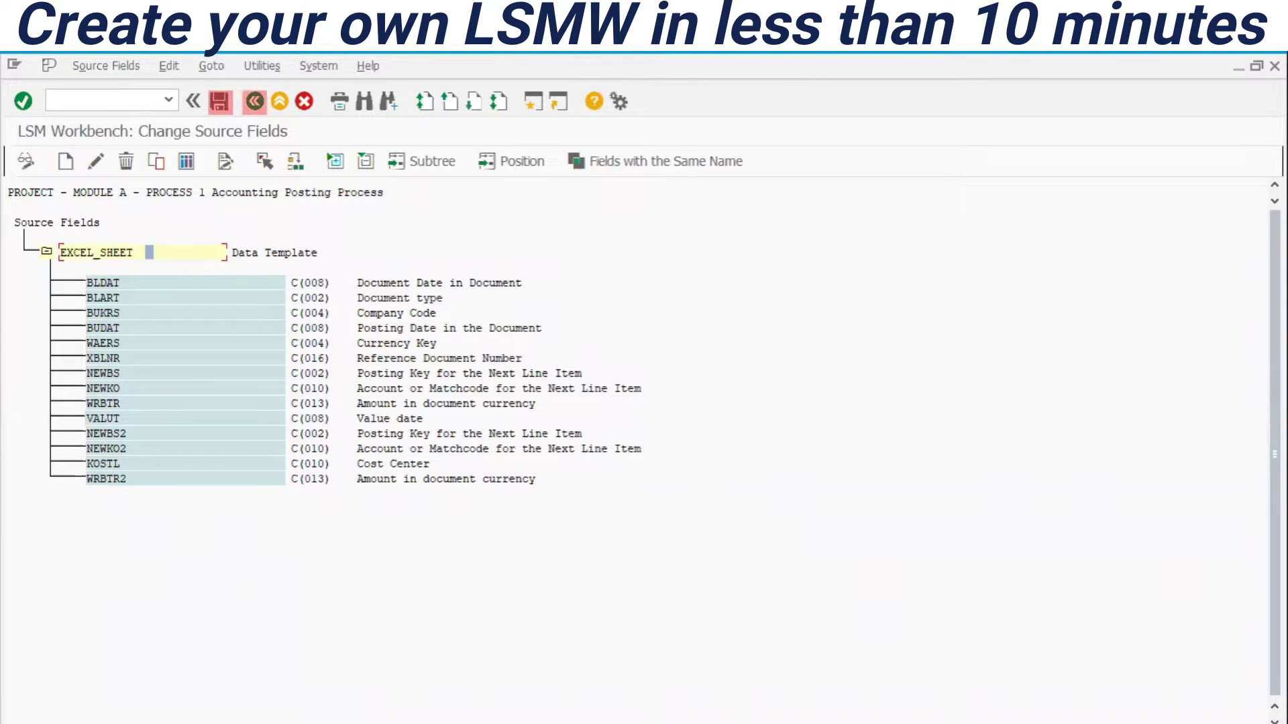
key(F3)
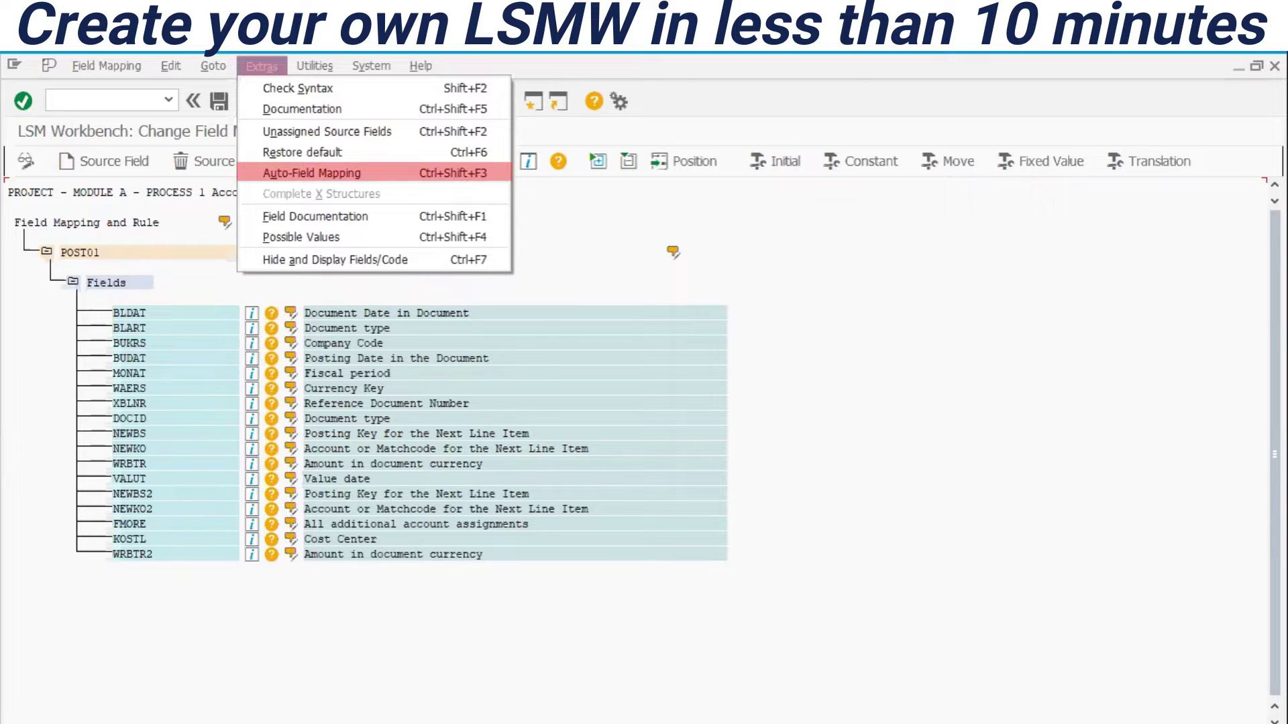
- Run Auto Field Mapping and accept the MOVE proposals from BLDAT through WRBTR
click(311, 173)
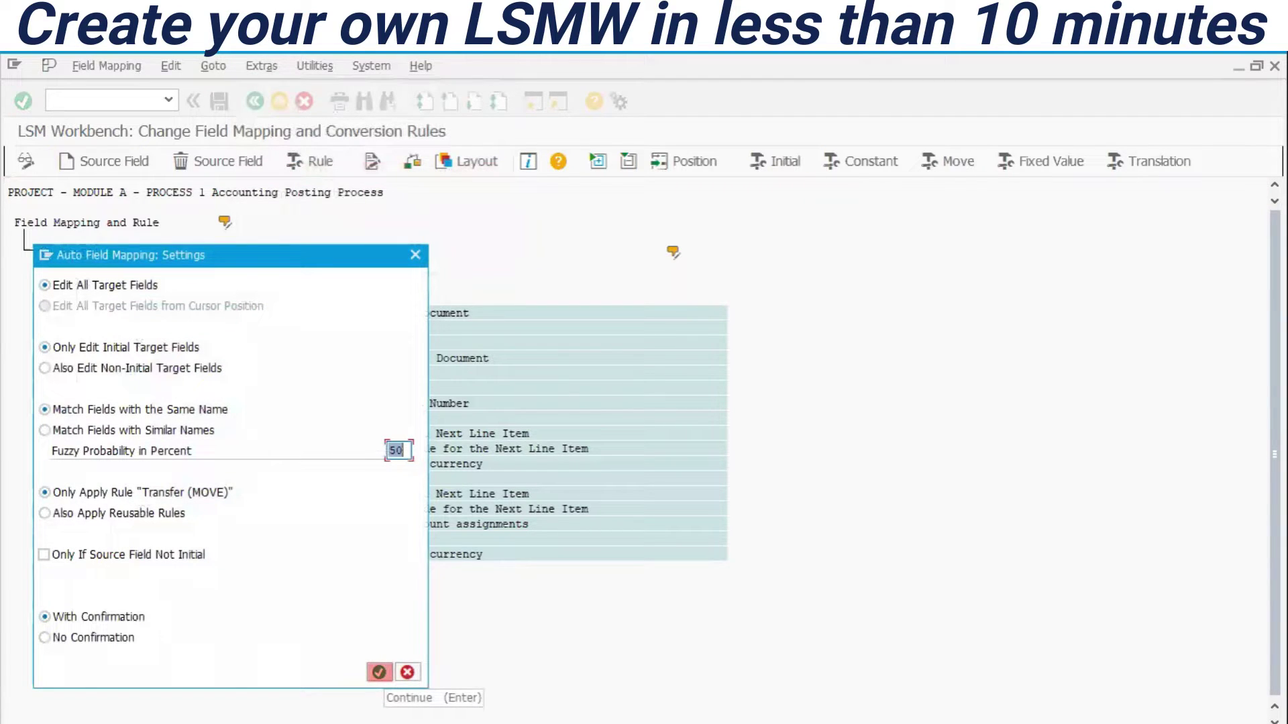
click(379, 672)
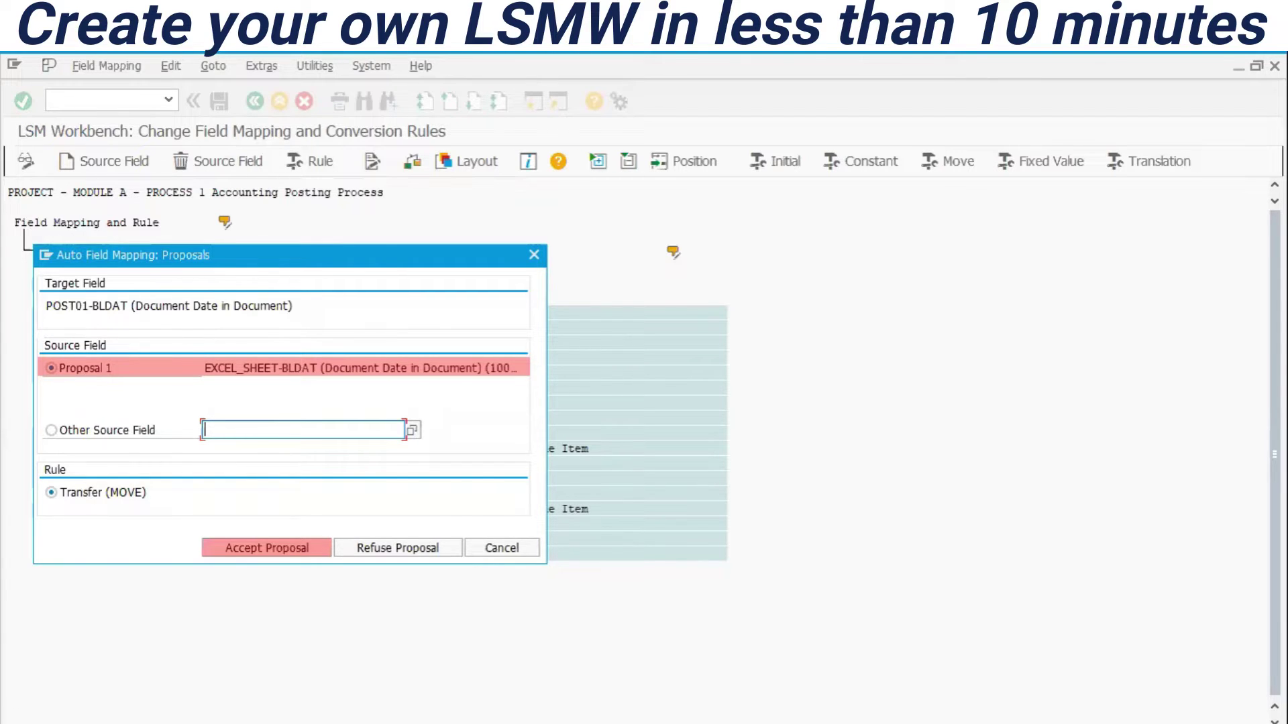
key(Return)
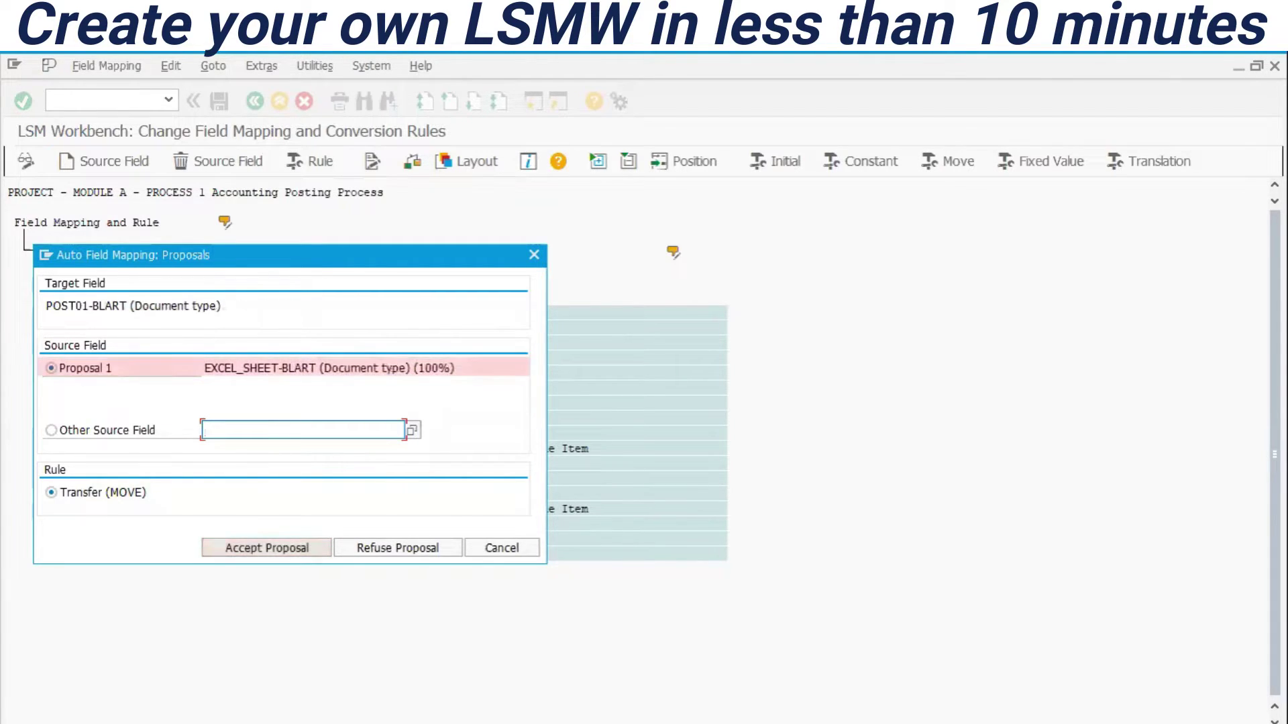
key(Return)
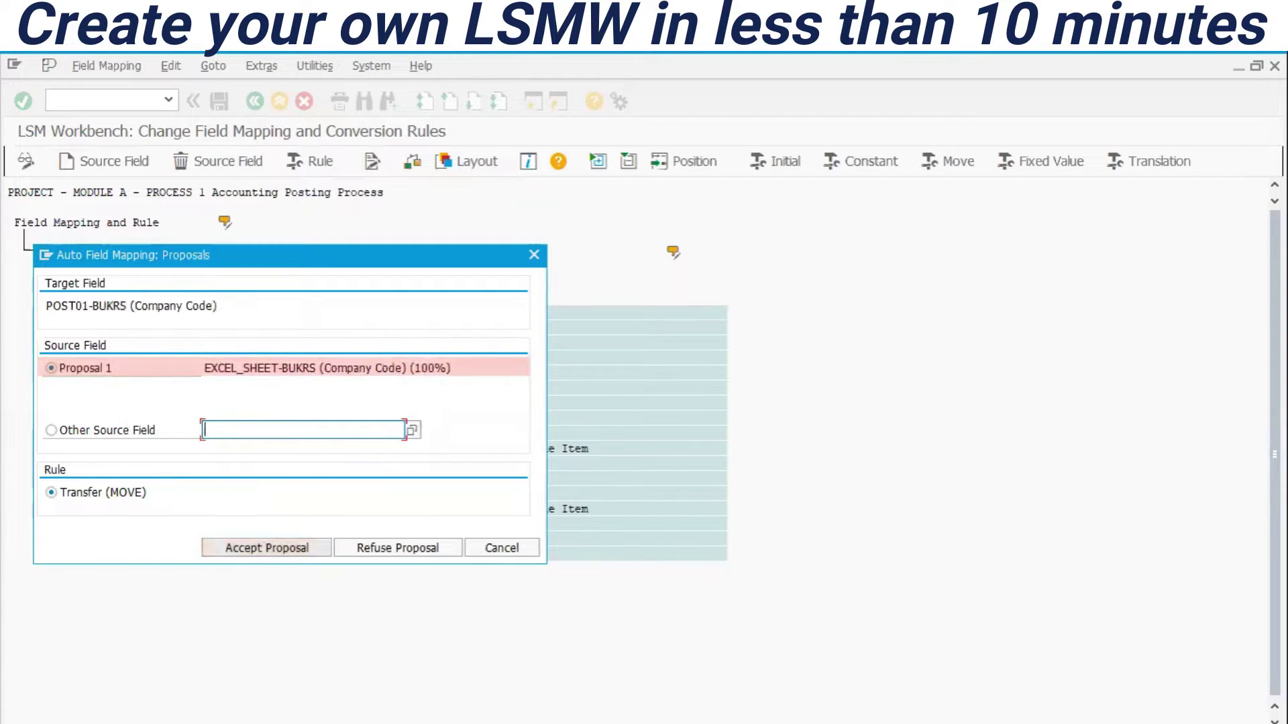
key(Return)
key(Return)
key(Return)
key(Return)
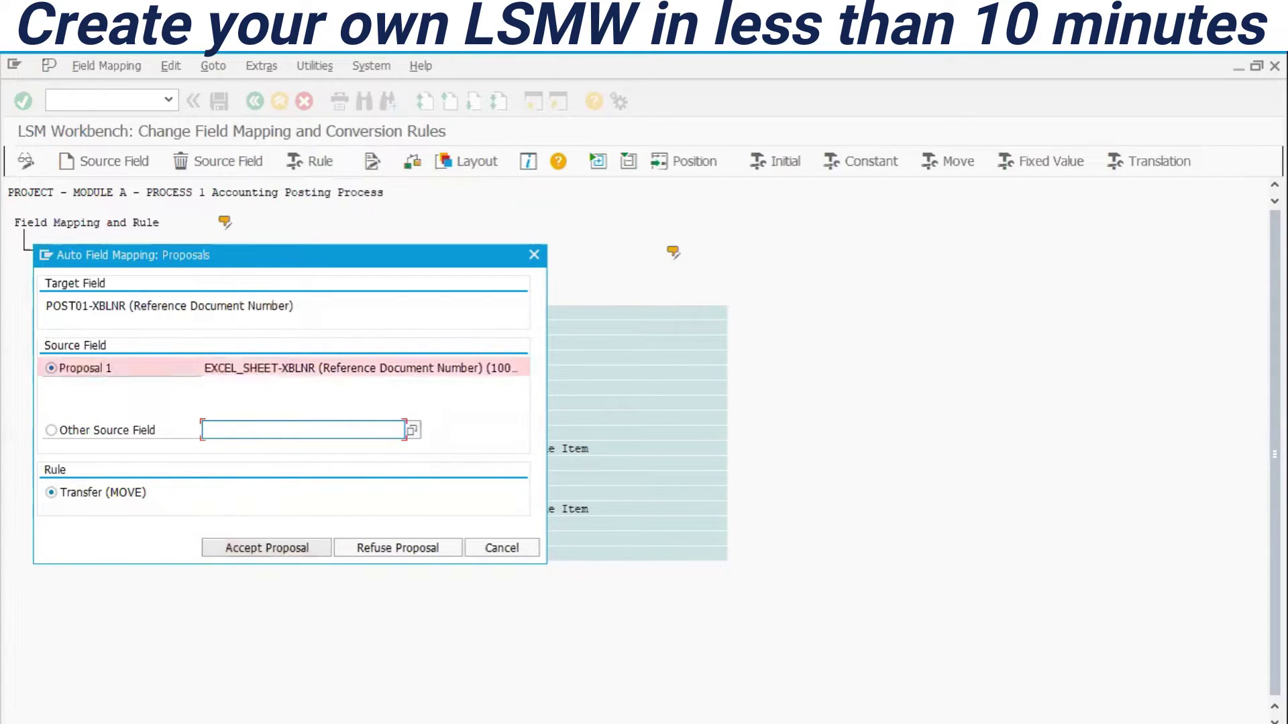
key(Return)
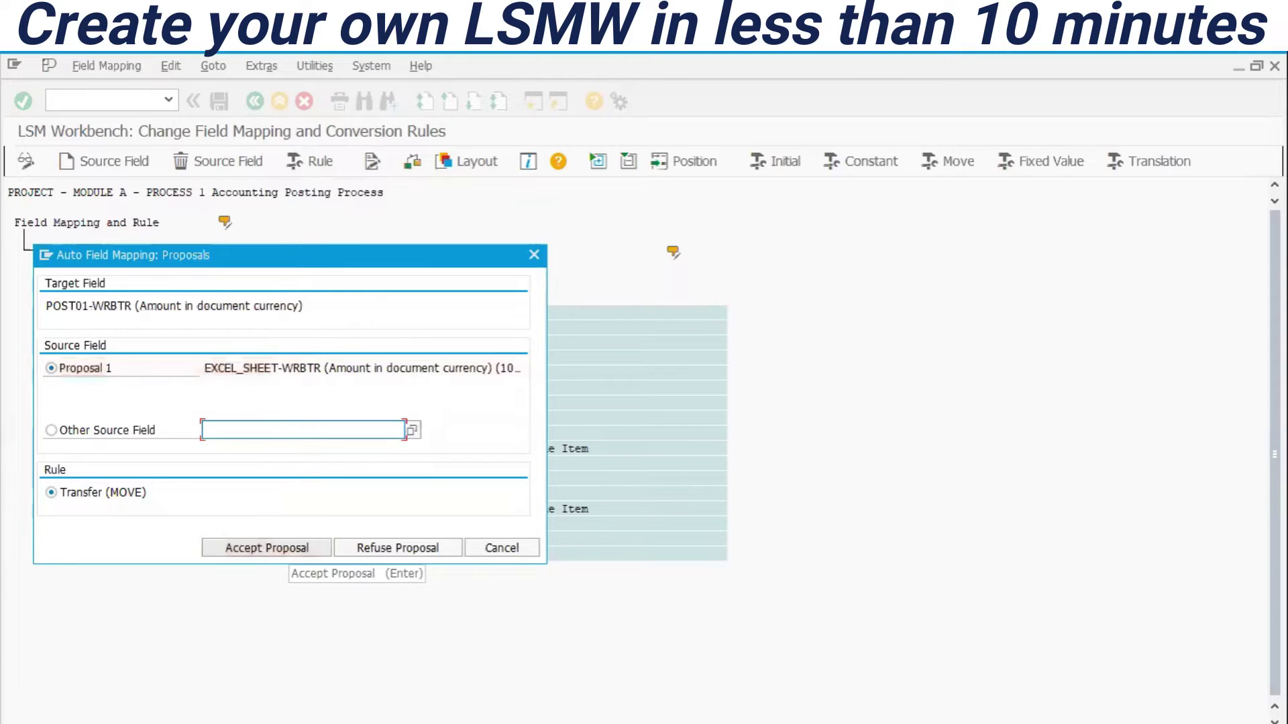
key(Return)
key(Return)
key(Return)
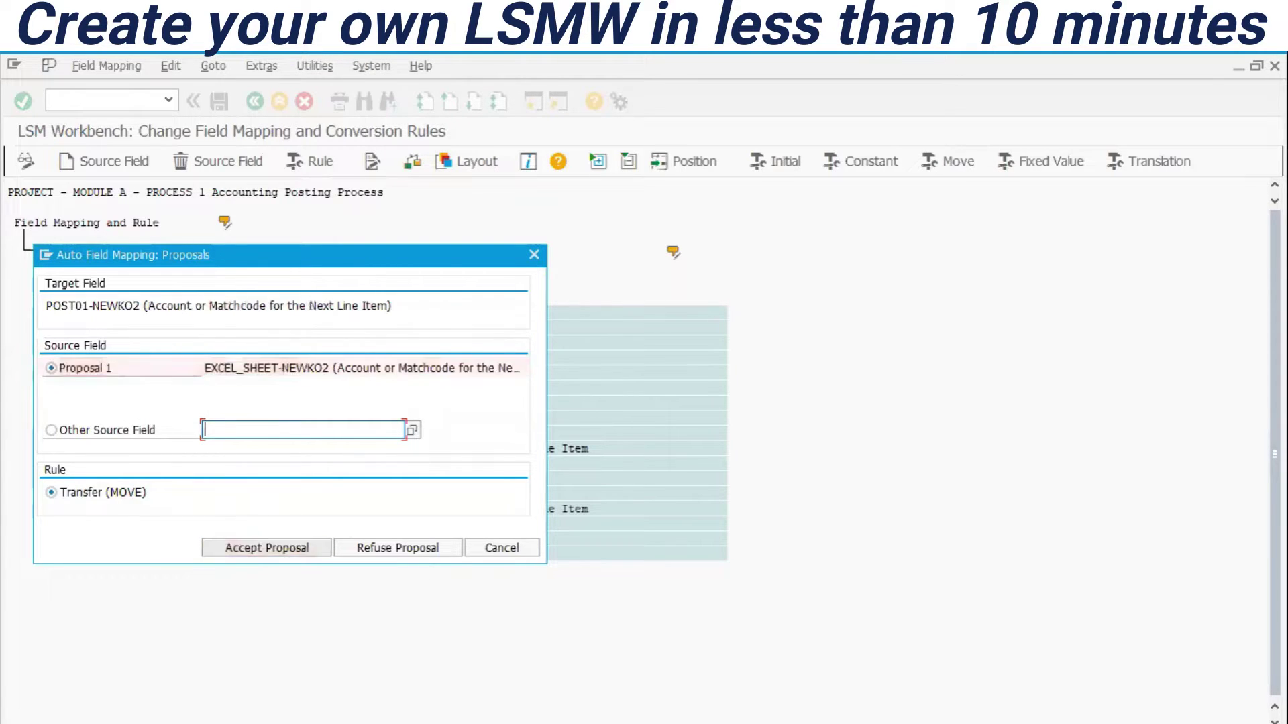
key(Return)
key(Return)
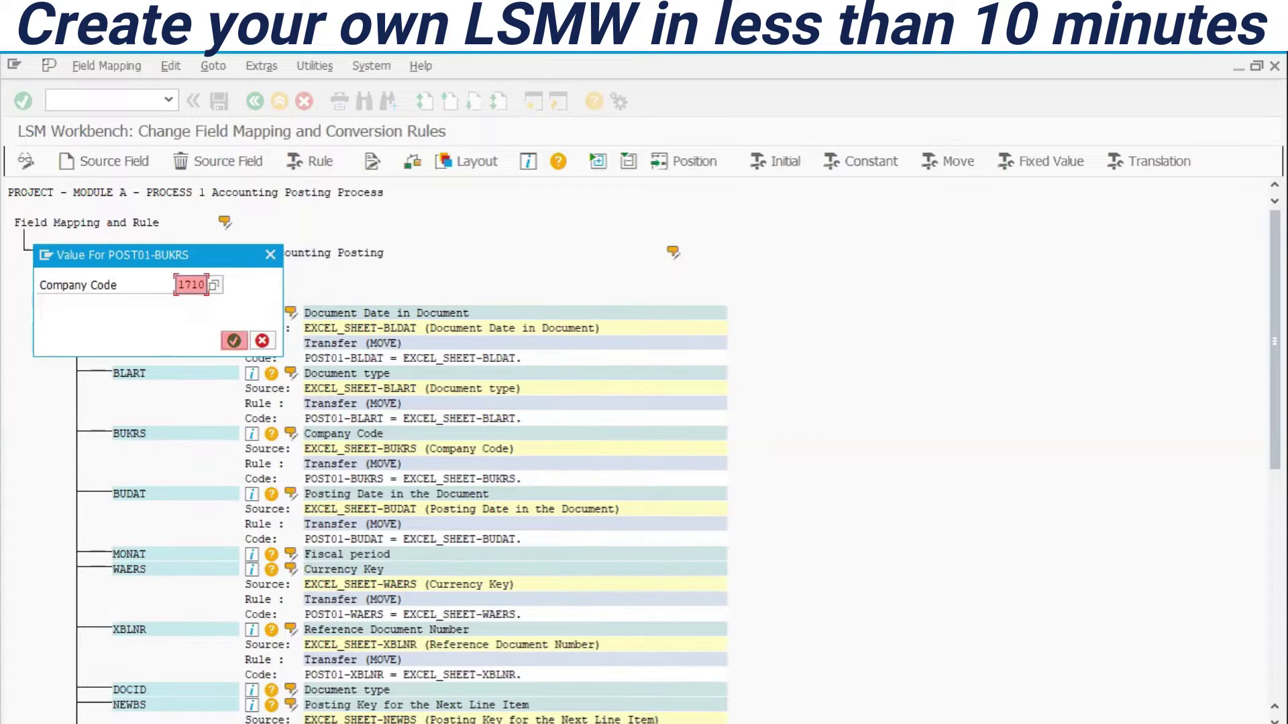
- Set Company Code to constant 1710, then map it to source field EXCEL_SHEET-BUKRS
key(Return)
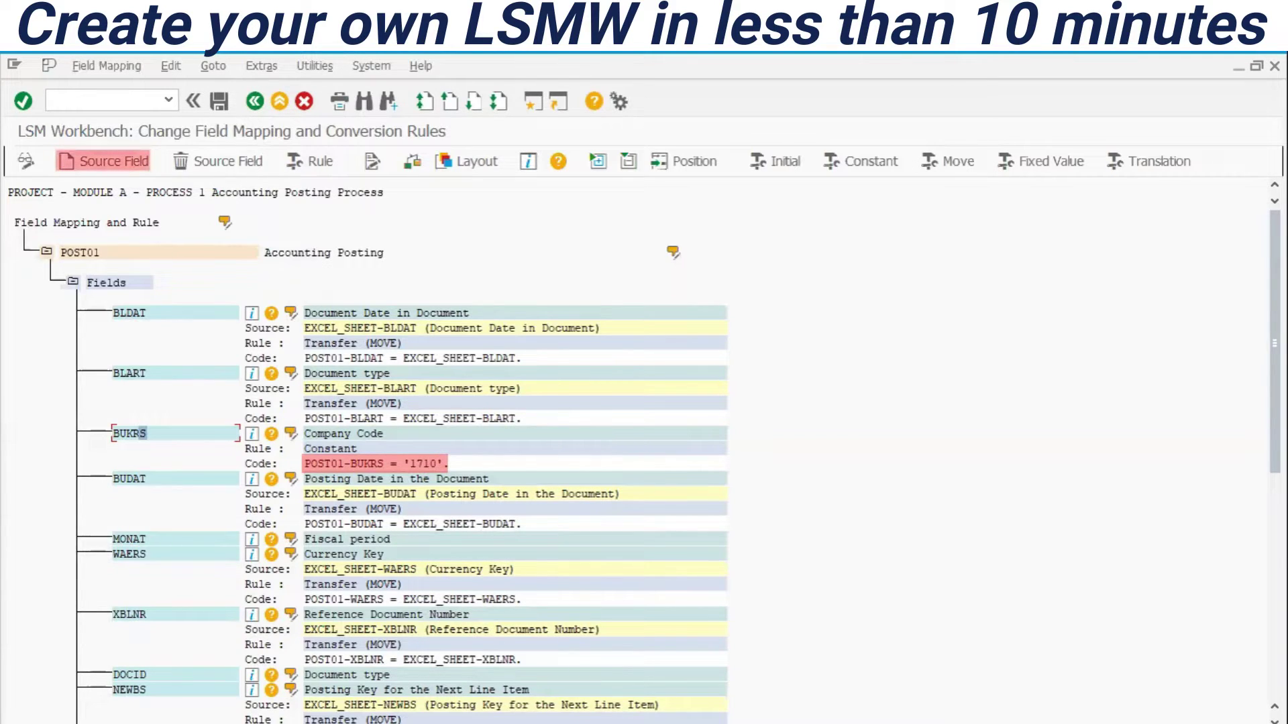
key(ctrl+F2)
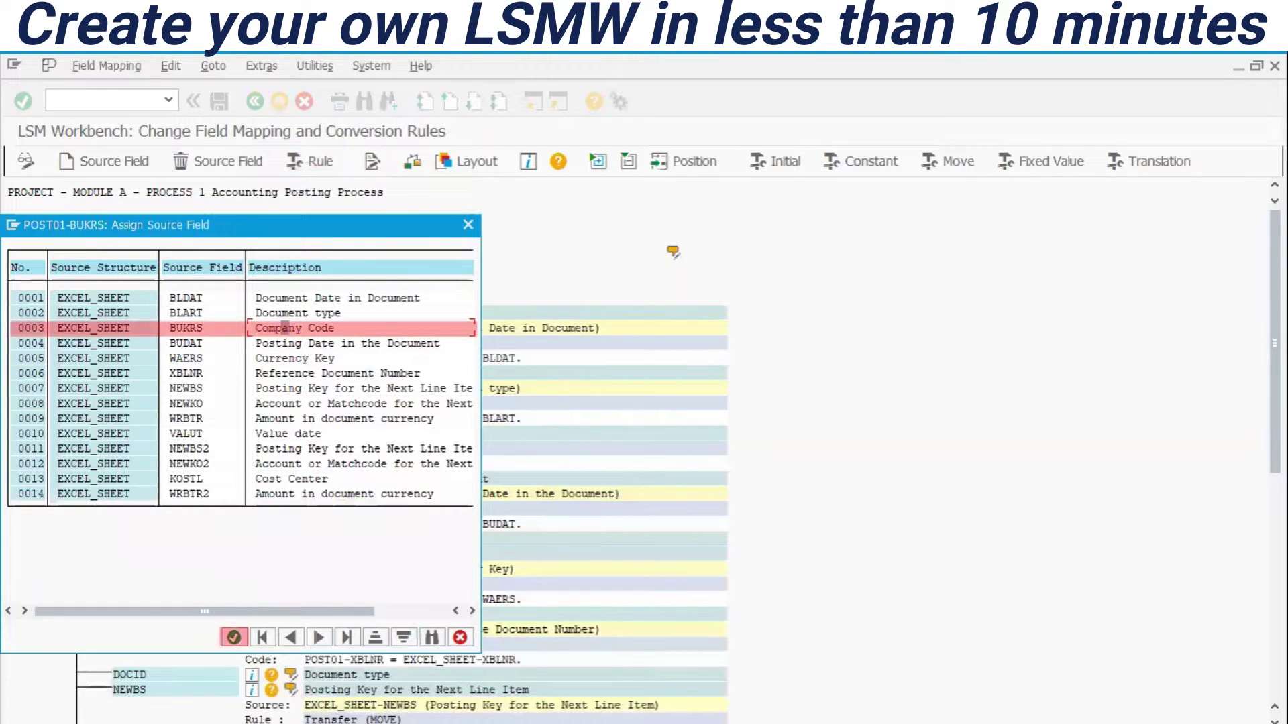
key(Return)
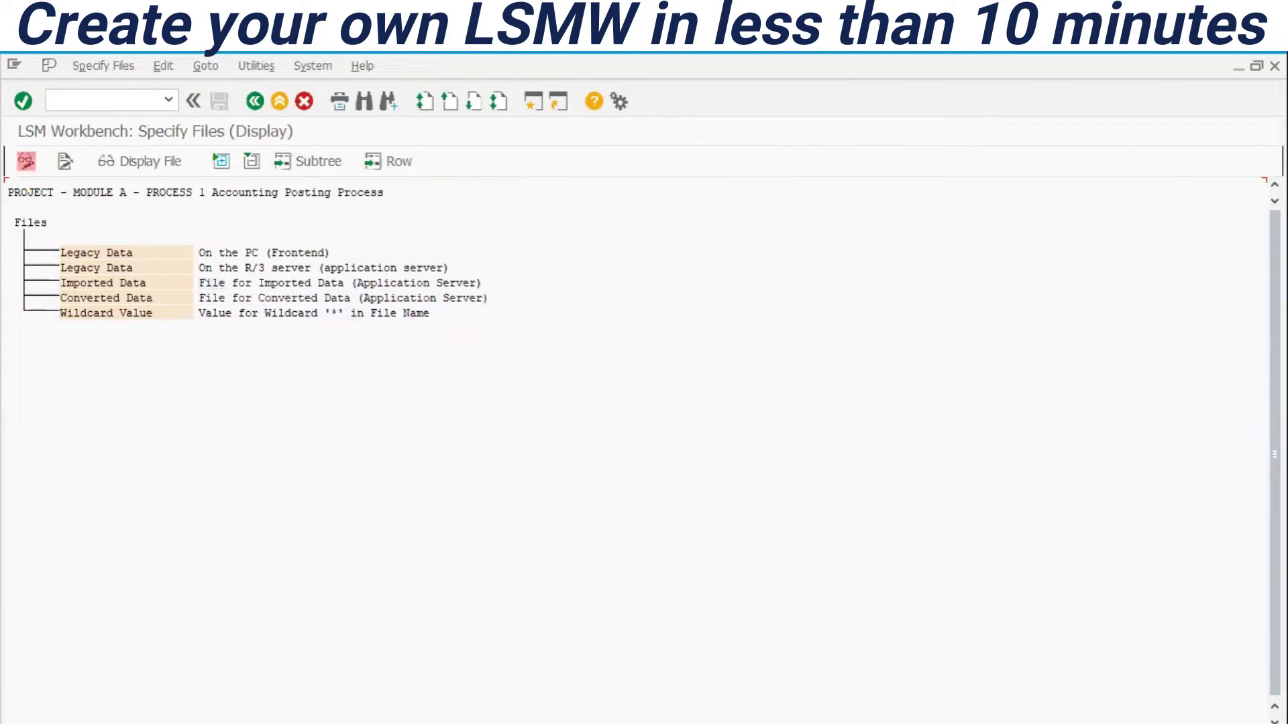
- Put Specify Files into change mode to define the legacy data file on the PC
key(ctrl+F1)
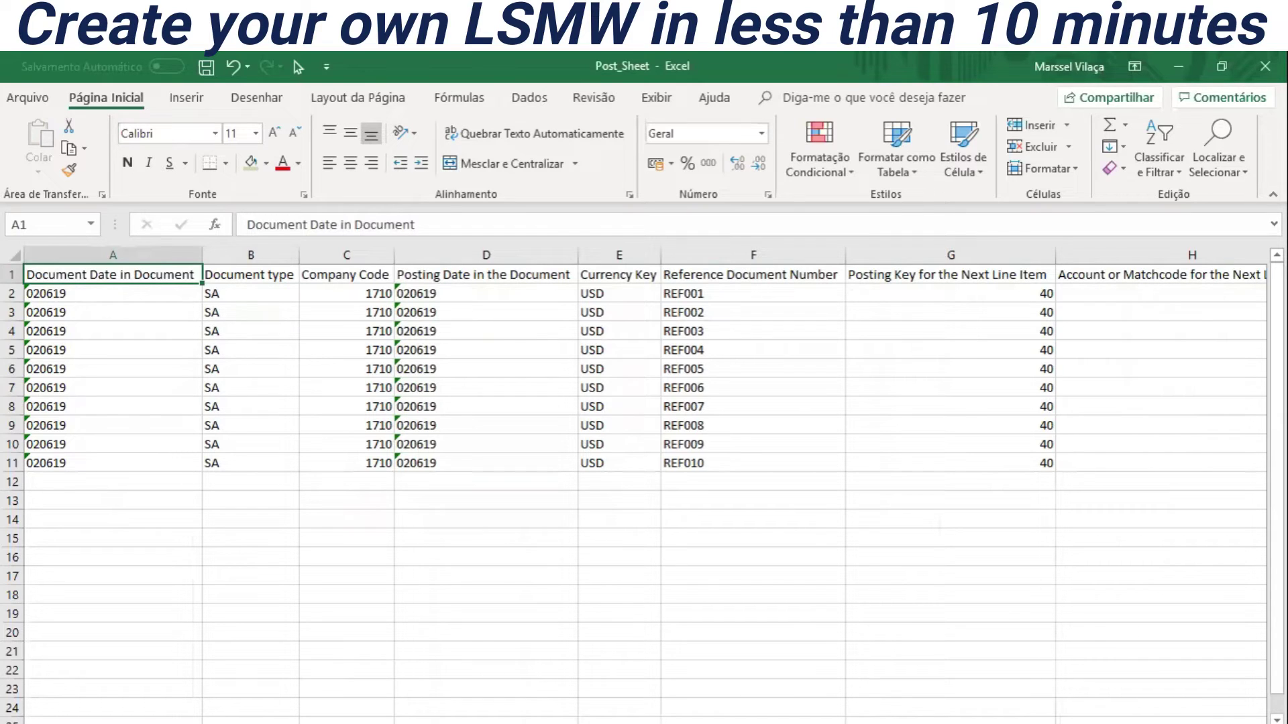
- Check the last filled header column in row 1 of Post_Sheet
key(ctrl+Right)
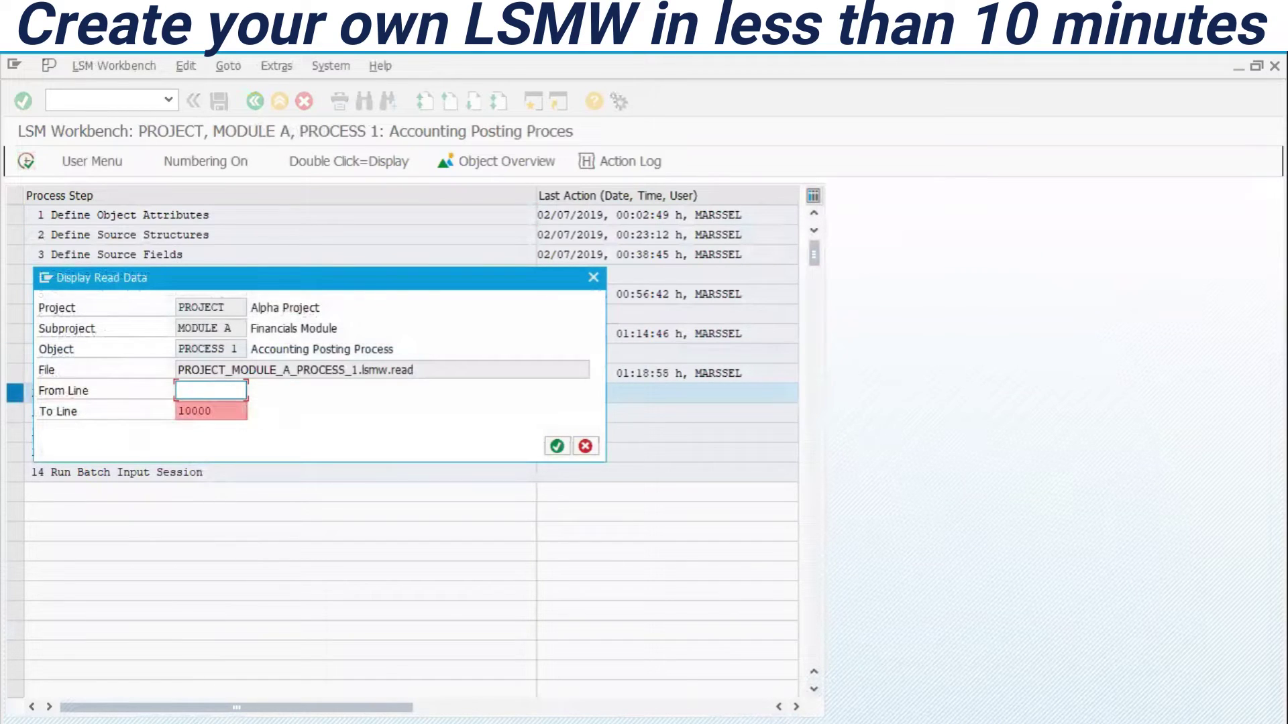
- Remove the 10000 To Line limit so all read records are displayed
click(210, 410)
key(BackSpace)
key(BackSpace)
key(BackSpace)
key(BackSpace)
key(BackSpace)
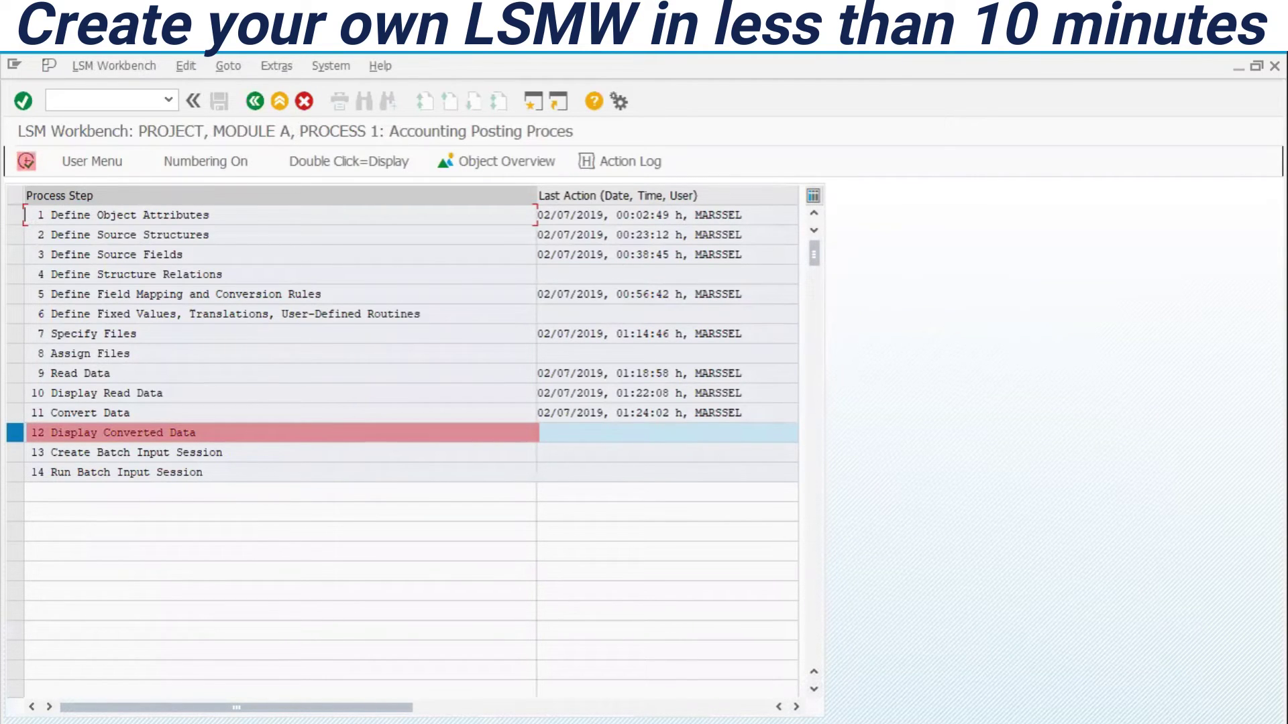
- Display all ten converted records without line limits
key(ctrl+F8)
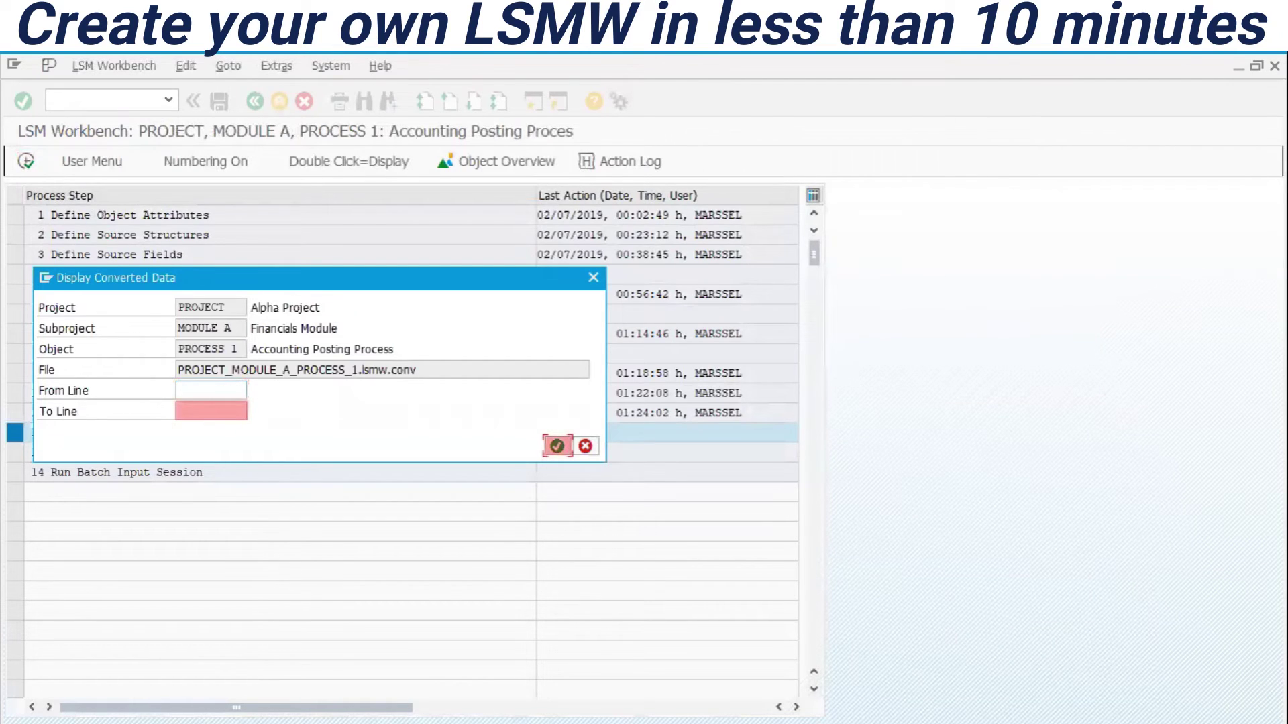
key(Return)
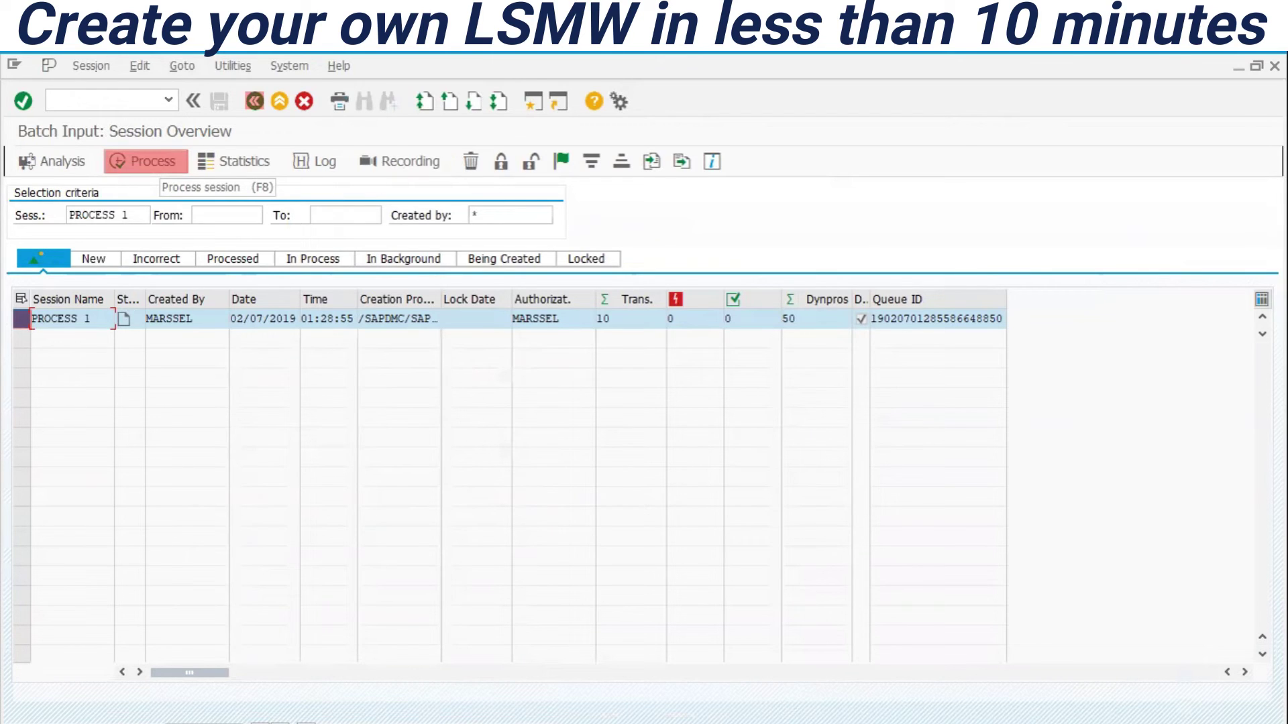
- Open the processing options for batch session PROCESS 1
key(F8)
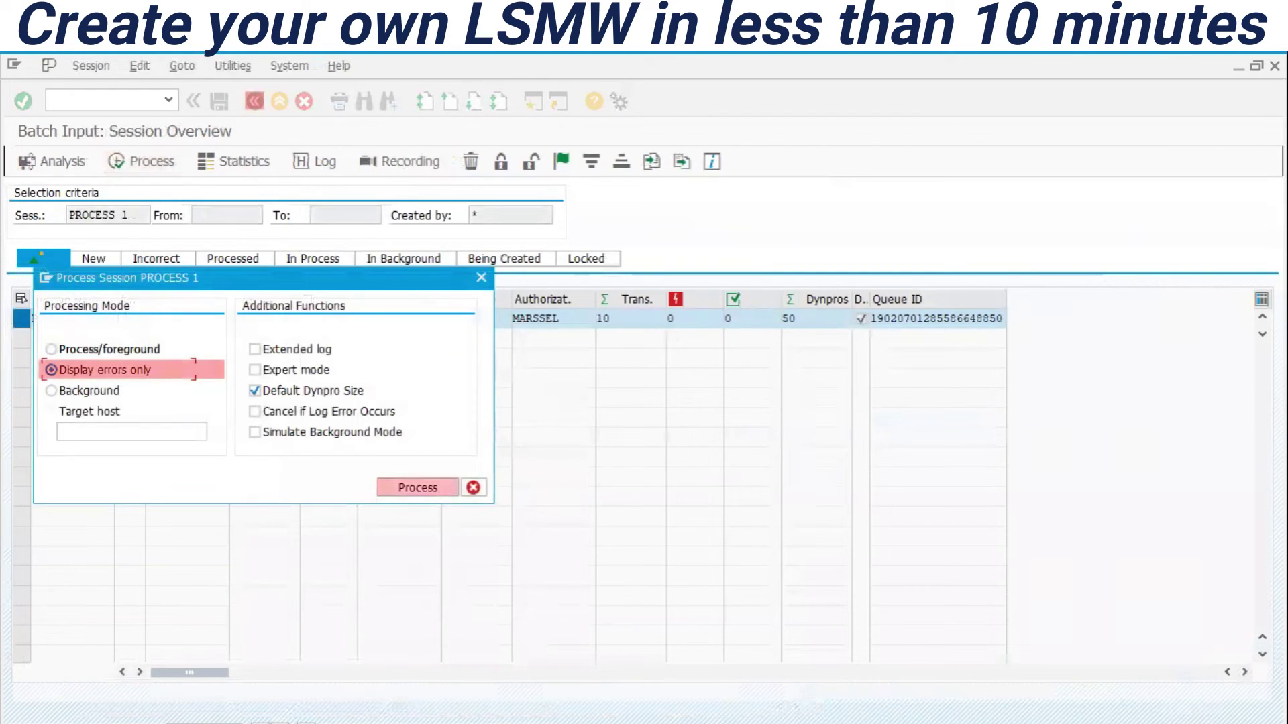